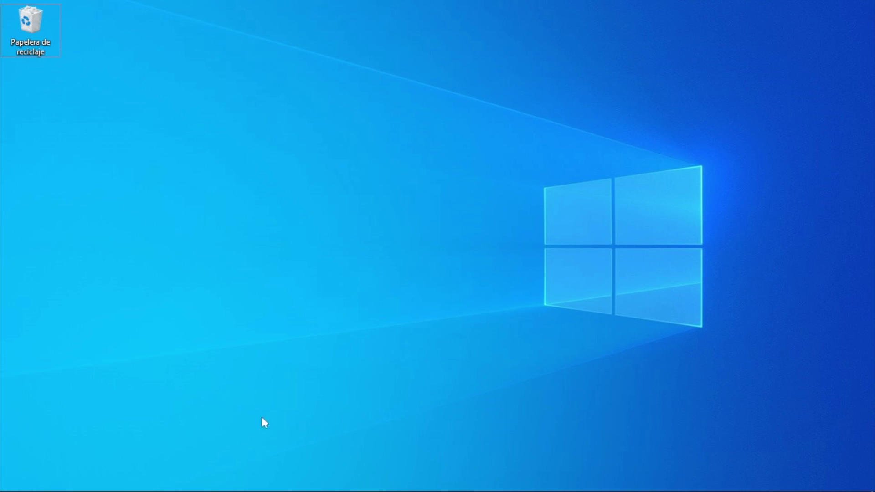
Switch to Chrome and, on Apple's iTunes page, choose the Windows version and download iTunes for Windows (64 bits).
click(179, 484)
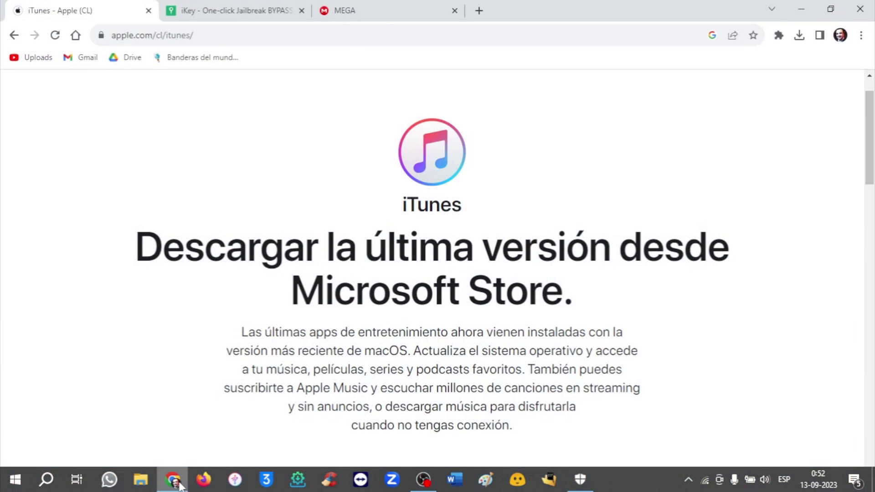
double_click(213, 246)
drag(329, 251, 610, 250)
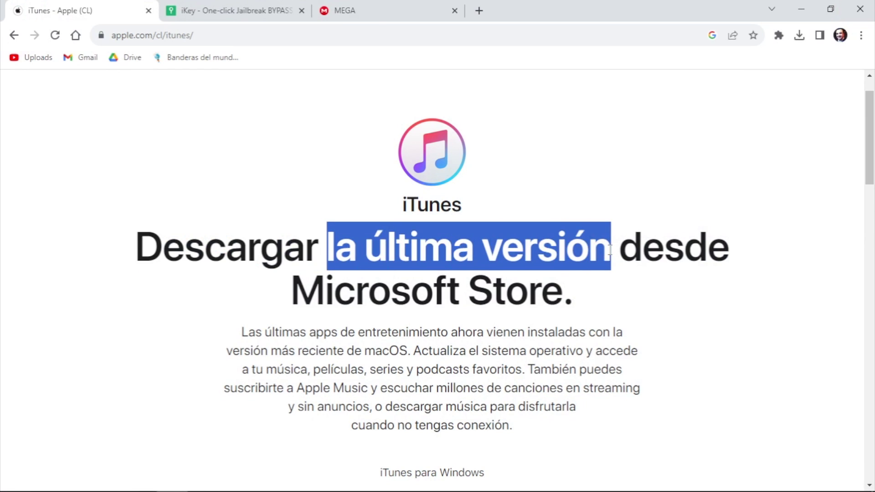
click(626, 224)
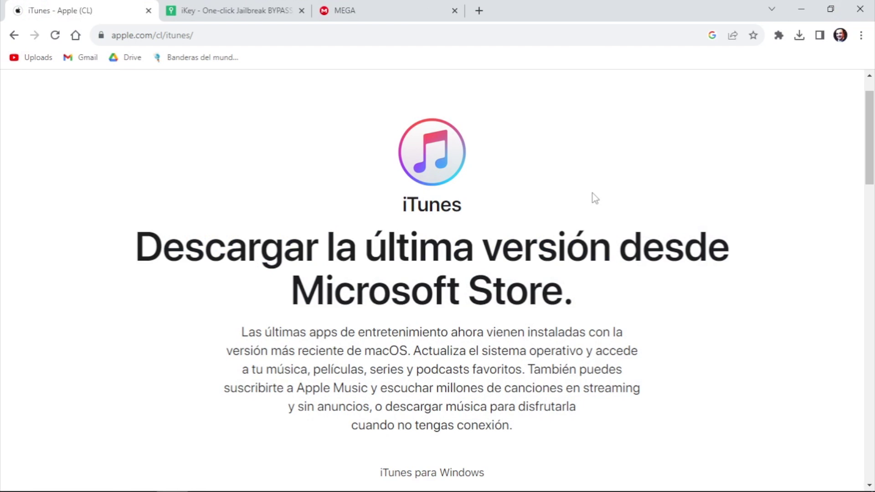
scroll(542, 268, down, 3)
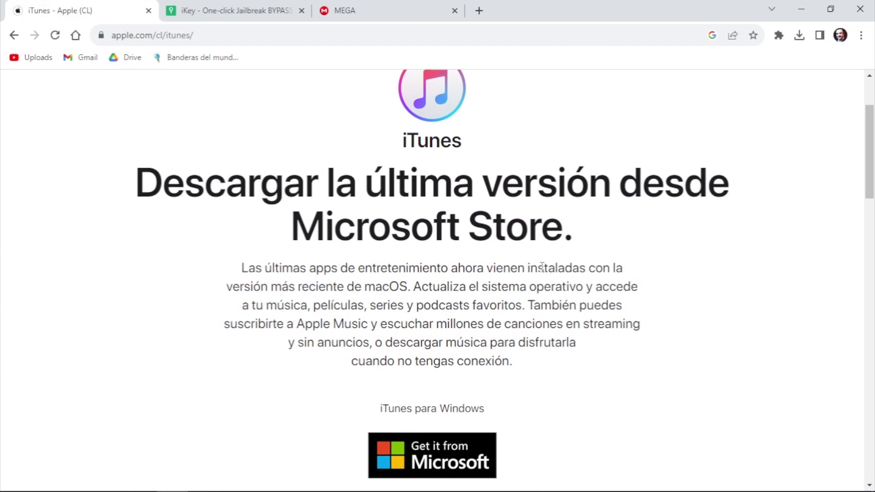
scroll(544, 272, down, 1)
scroll(544, 273, down, 8)
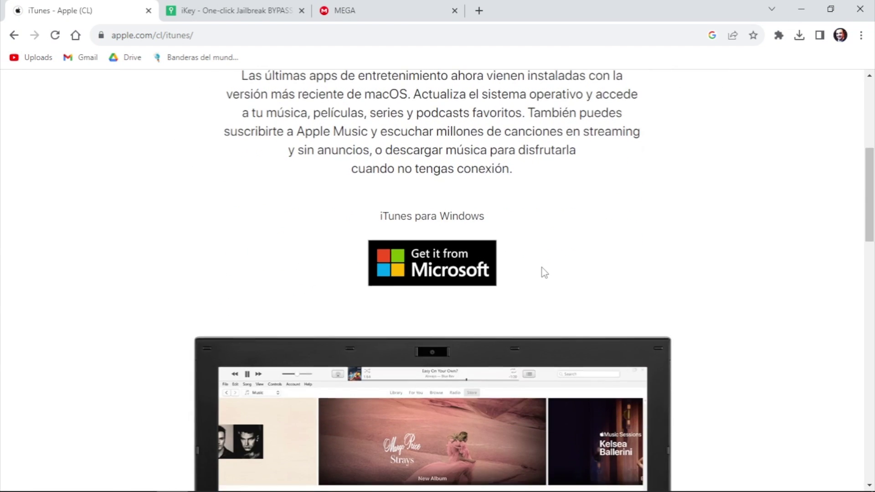
scroll(543, 272, down, 3)
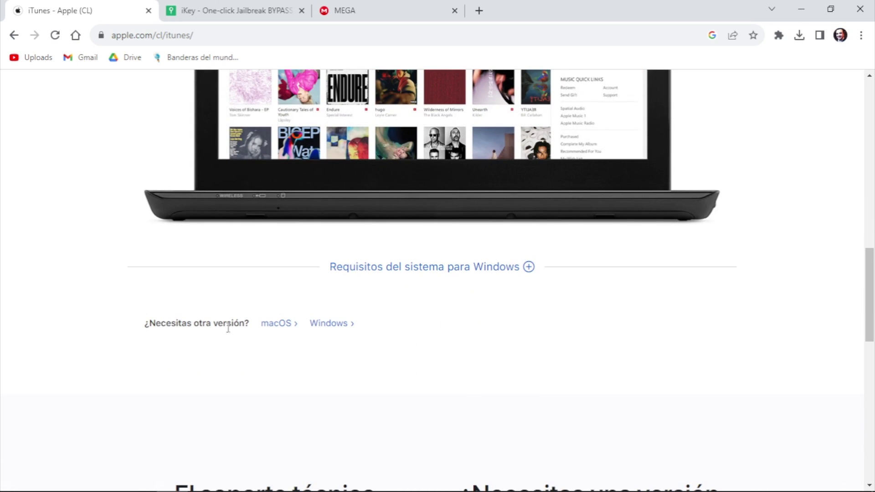
click(331, 324)
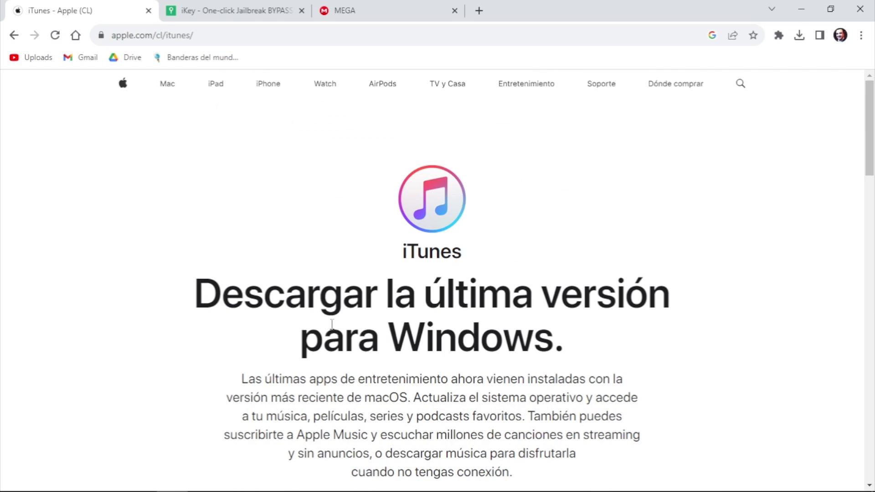
scroll(497, 235, down, 4)
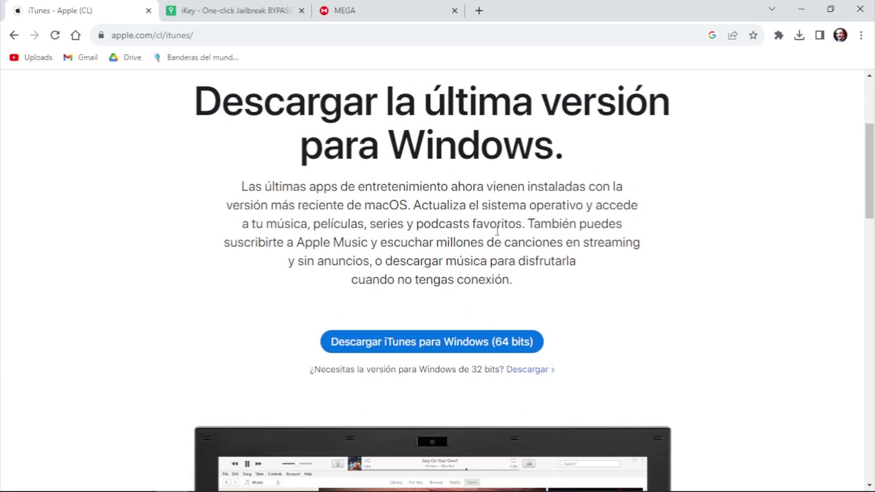
click(490, 344)
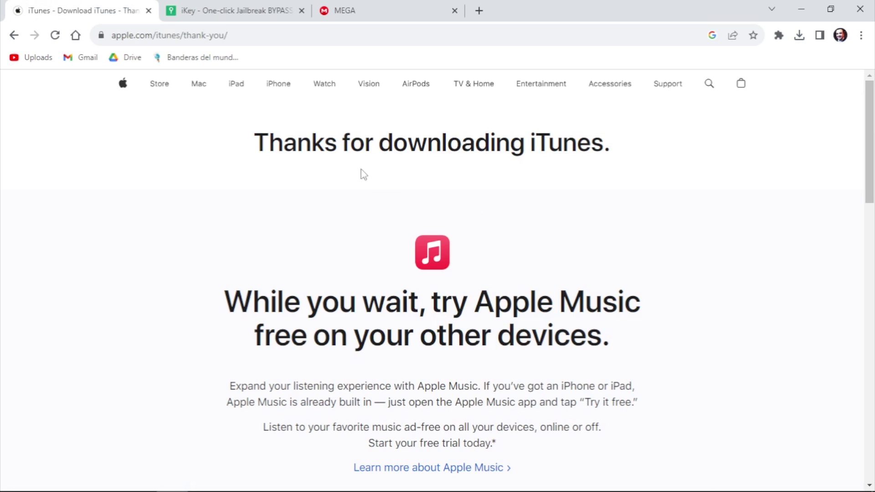
On the iKey site, open the download for WinRa1n v2.0, which is hosted in a MEGA folder.
click(251, 5)
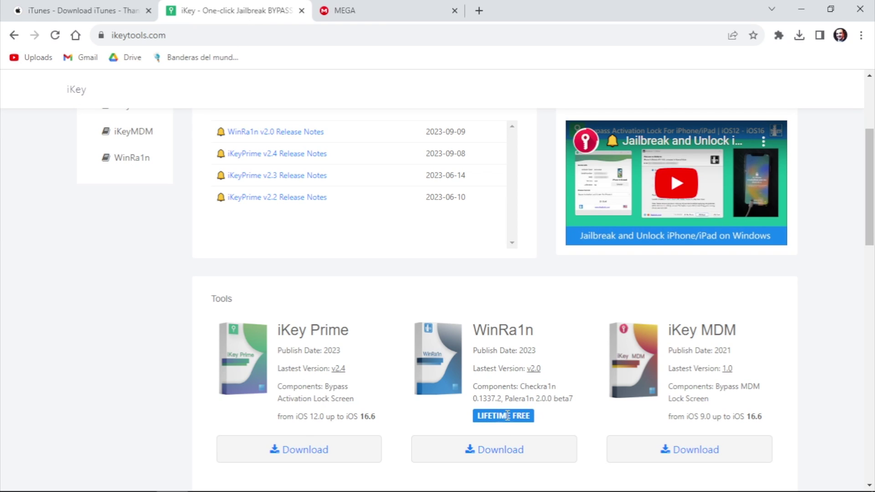
drag(527, 368, 542, 371)
click(553, 372)
click(519, 456)
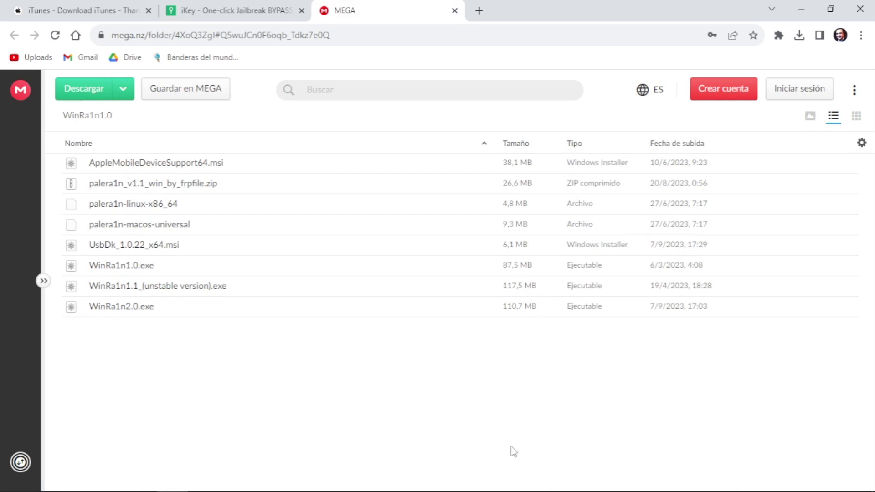
Examine the download options for the whole MEGA folder and for the single file WinRa1n2.0.exe, including download as ZIP.
click(124, 95)
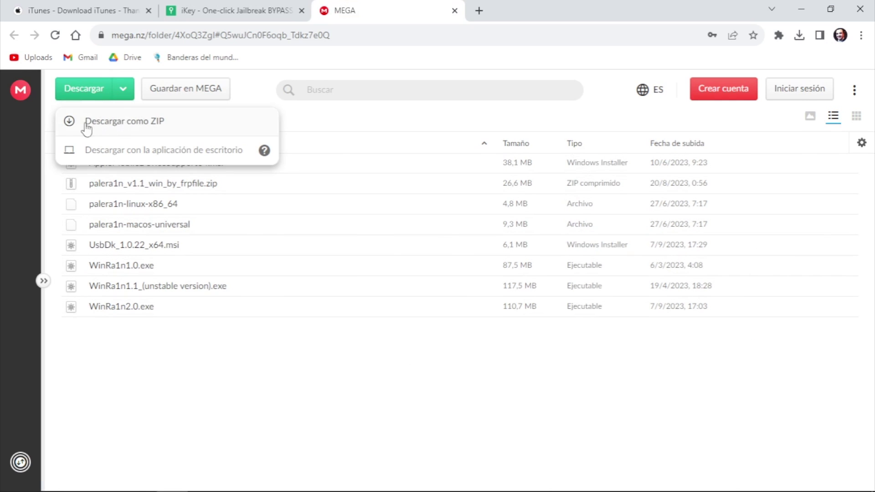
click(170, 129)
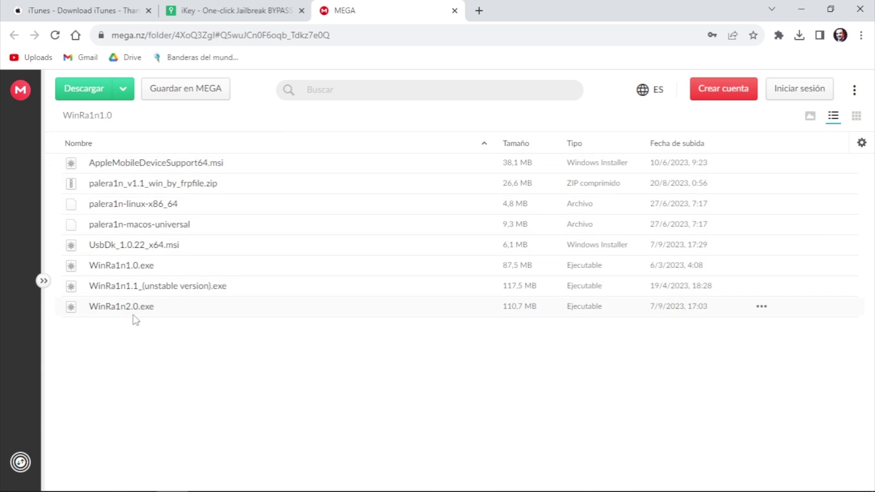
right_click(160, 314)
mouse_move(202, 331)
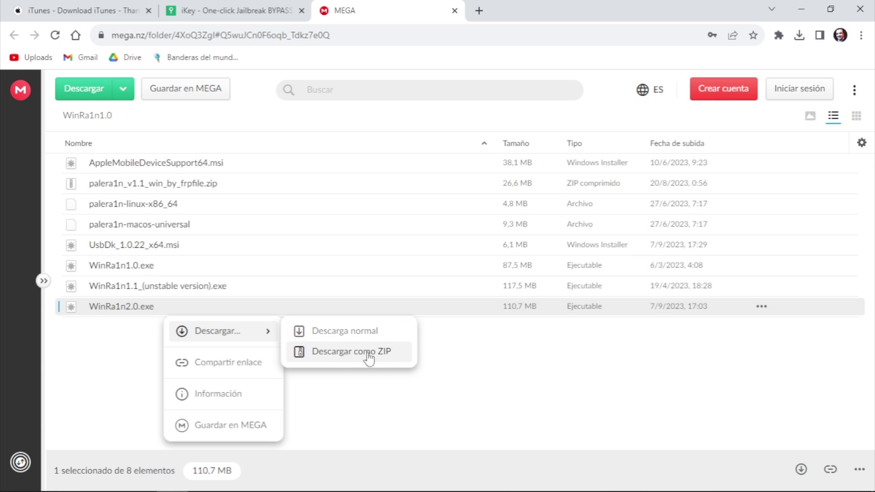
click(466, 356)
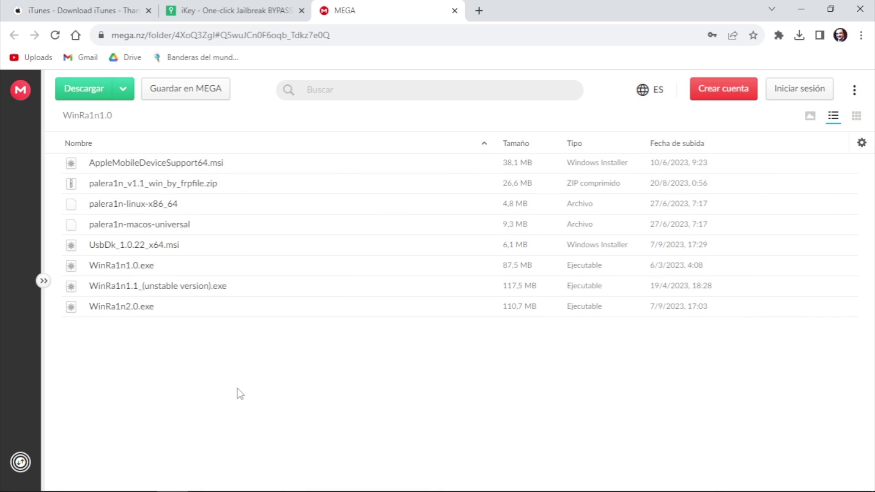
Switch to Windows Security, turn off real-time protection and dismiss the antivirus notification.
key(super+d)
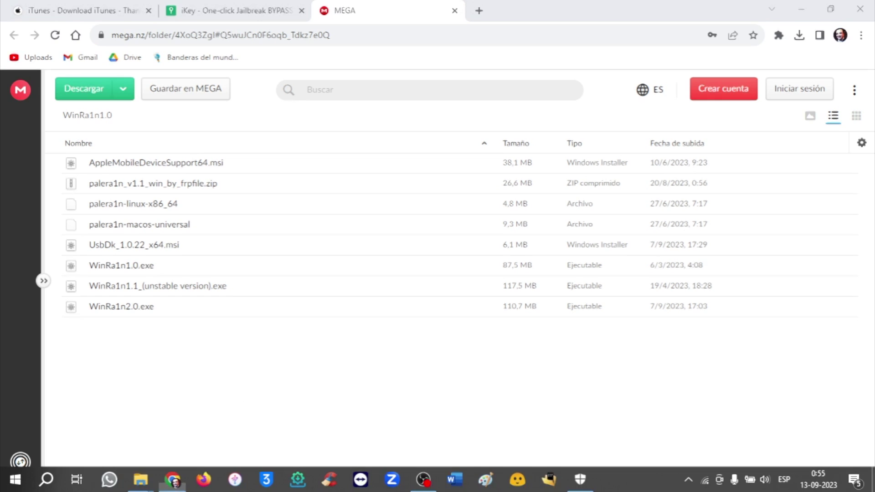
click(588, 486)
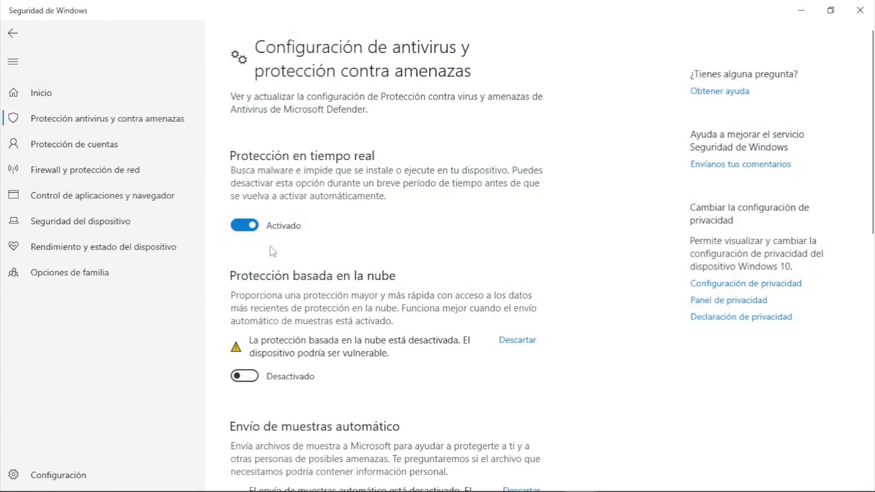
click(241, 226)
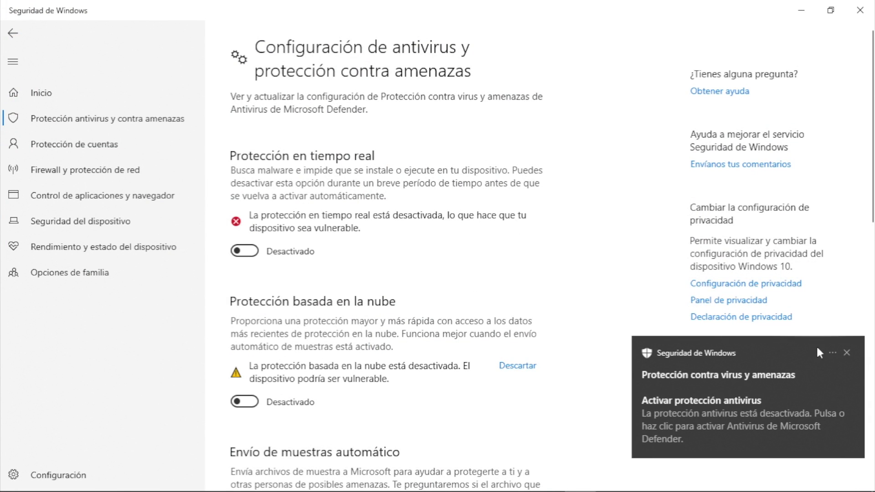
click(847, 353)
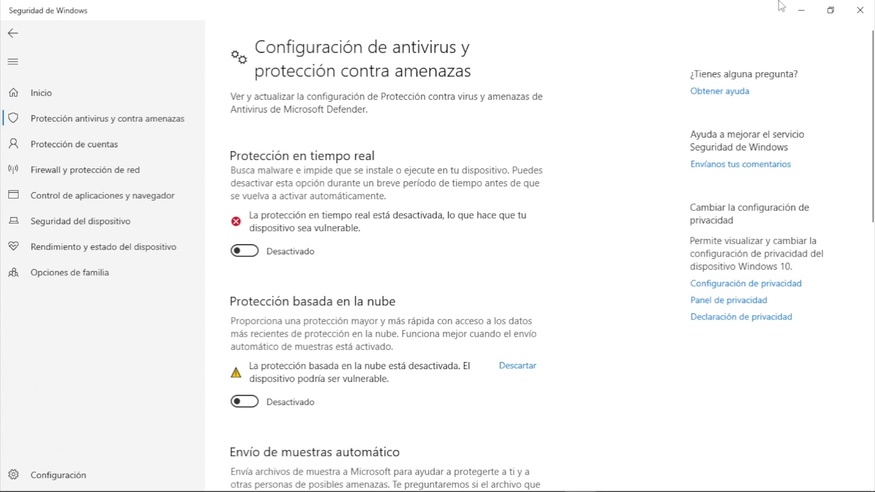
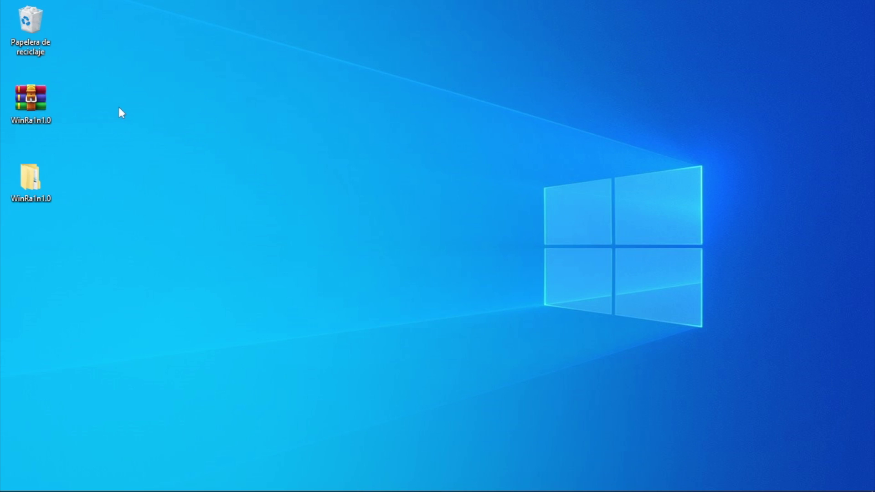
From the WinRa1n1.0 subfolder inside the desktop's WinRa1n1.0 folder, run WinRa1n2.0 as administrator and minimize the folder window.
double_click(29, 169)
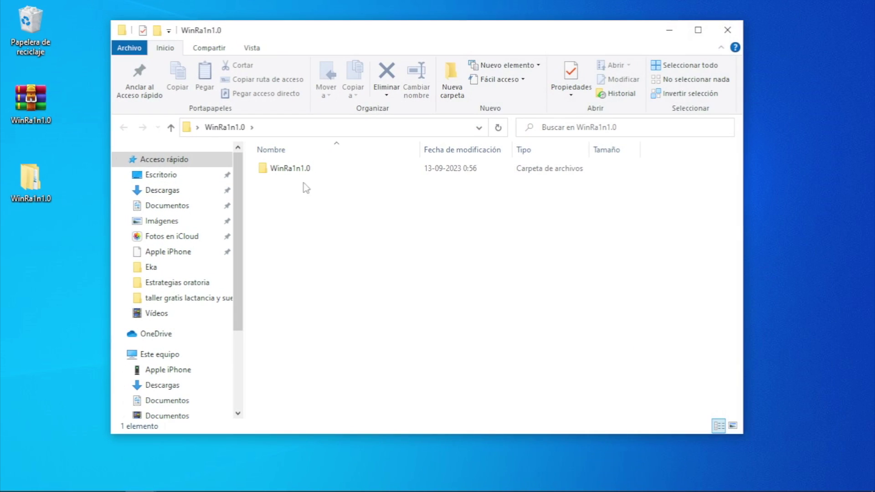
double_click(299, 170)
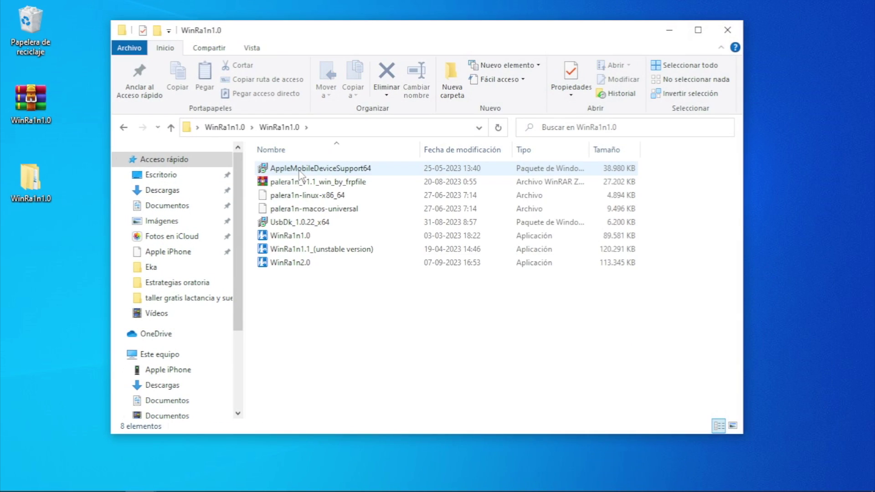
click(304, 267)
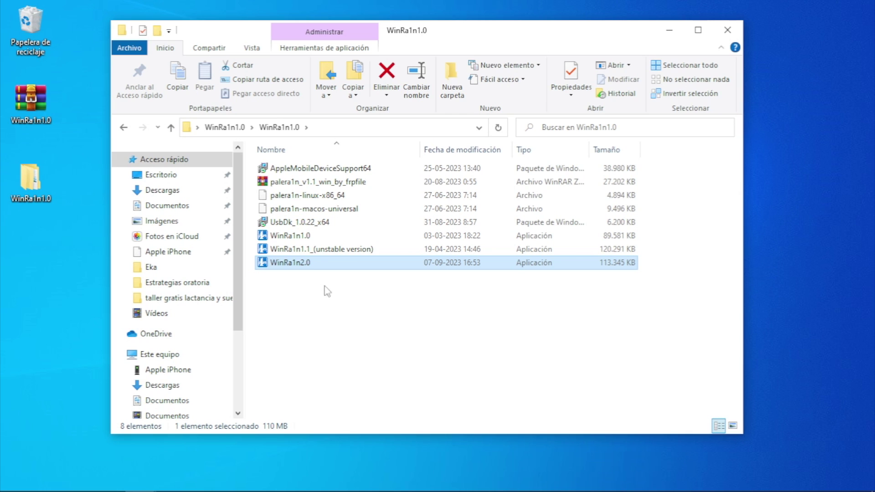
right_click(296, 268)
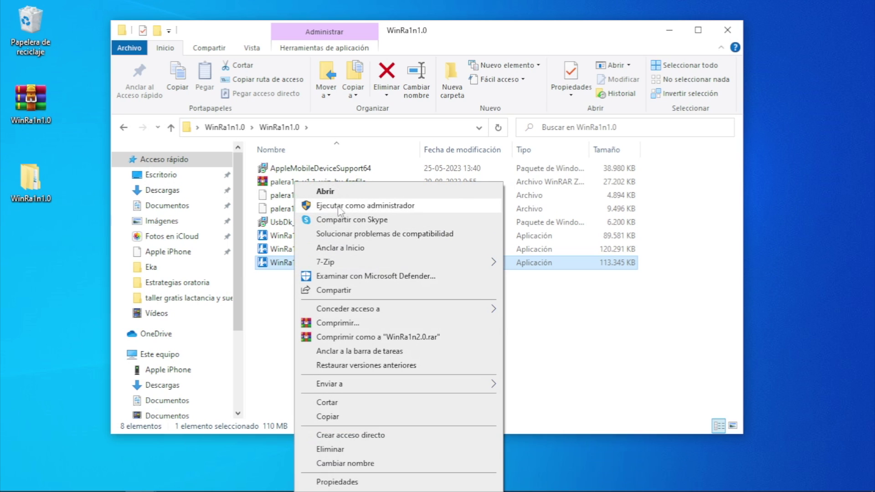
click(427, 205)
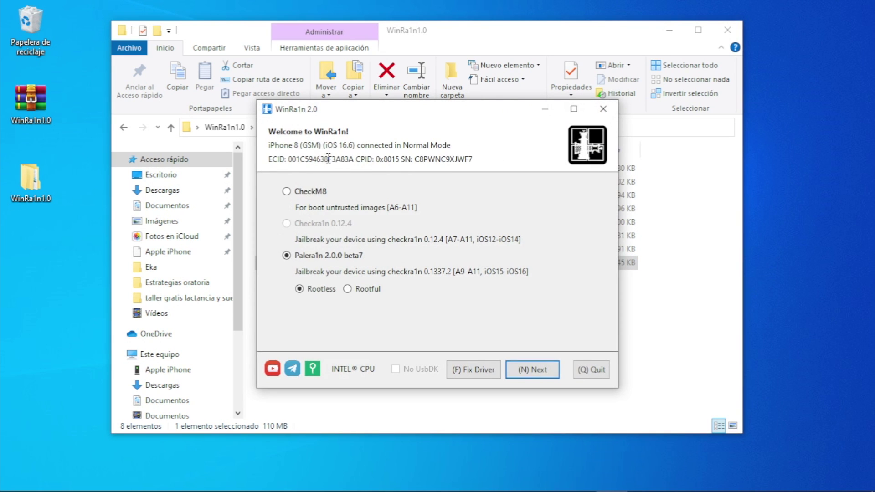
click(669, 30)
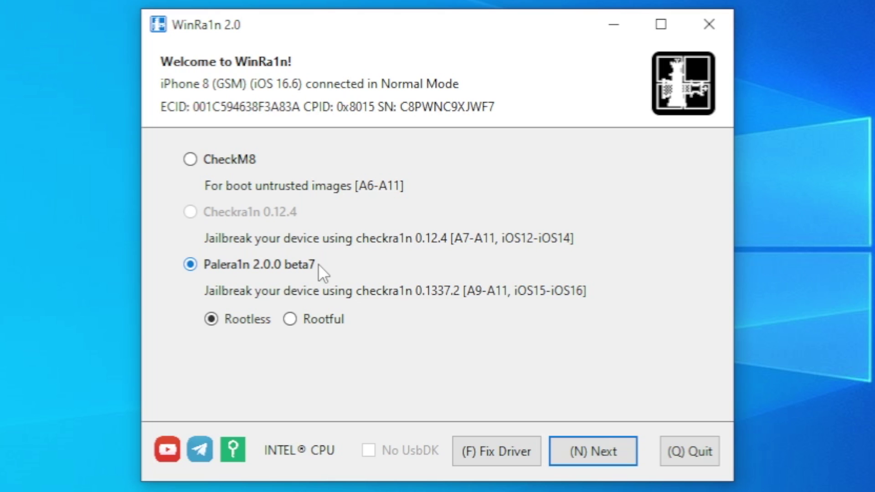
Keep Palera1n 2.0.0 beta7 in Rootless mode, proceed with the jailbreak and accept the A11 passcode warning.
click(291, 319)
click(235, 319)
click(291, 320)
click(254, 321)
click(605, 447)
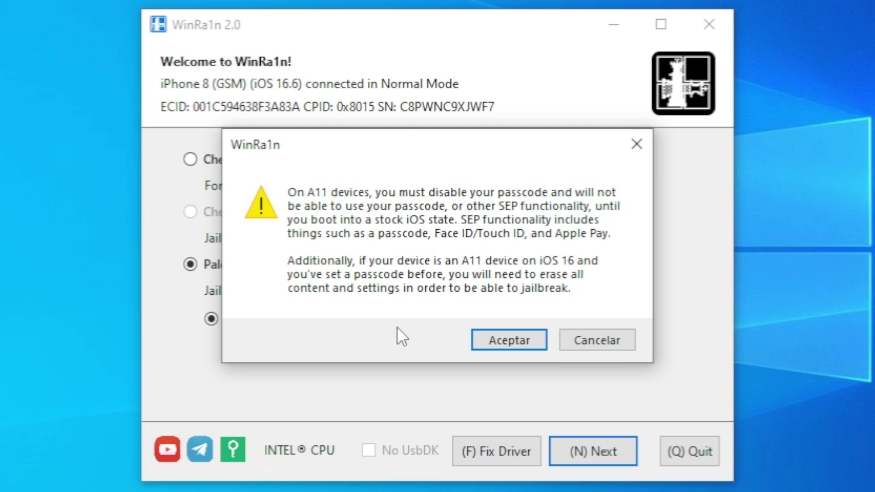
click(497, 337)
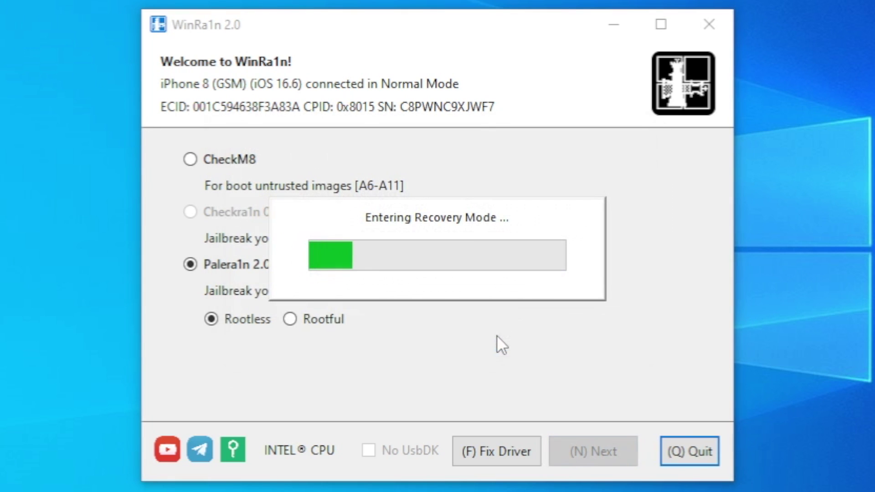
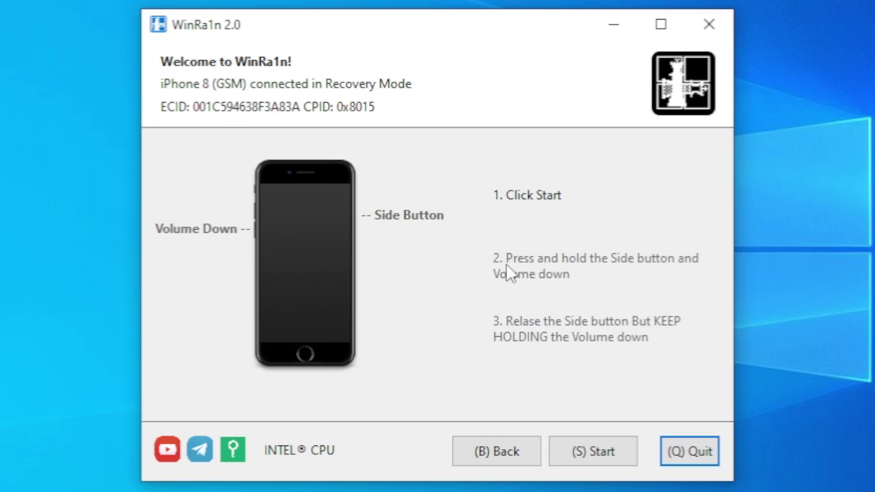
Start the guided DFU mode countdown for the iPhone 8 connected in Recovery Mode.
click(603, 446)
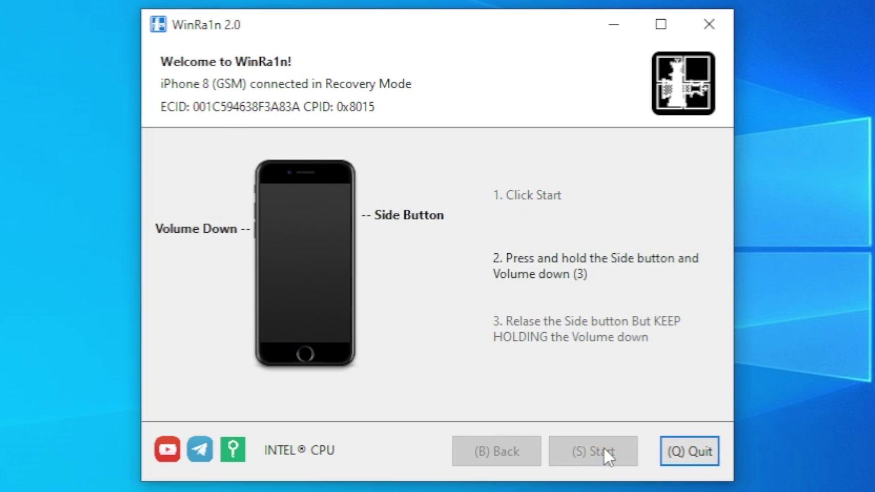
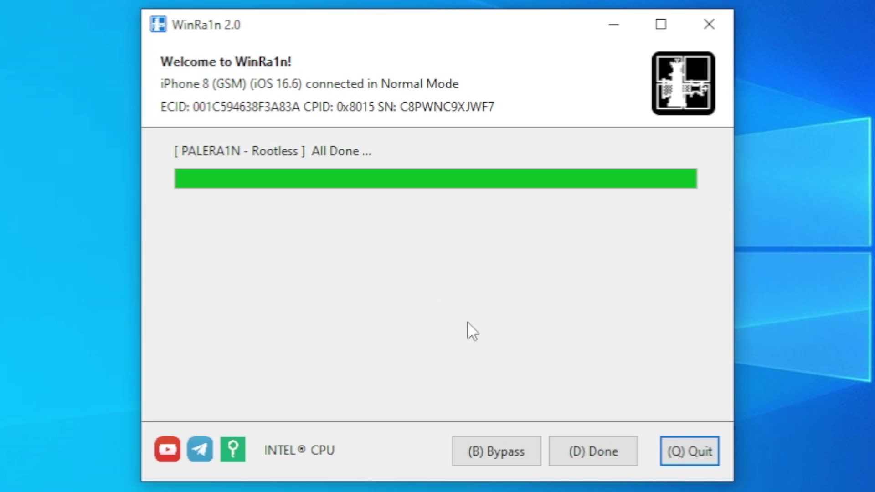
Finish the completed rootless Palera1n run in WinRa1n and start the driver fix.
click(611, 452)
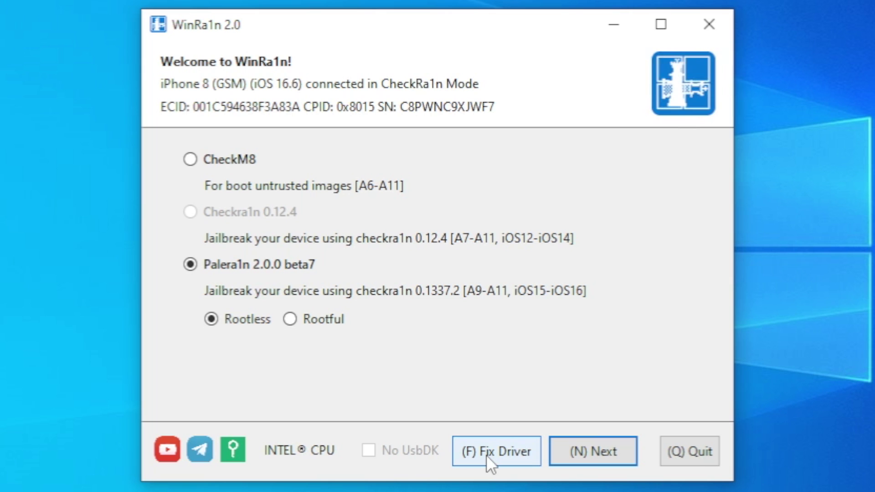
click(486, 455)
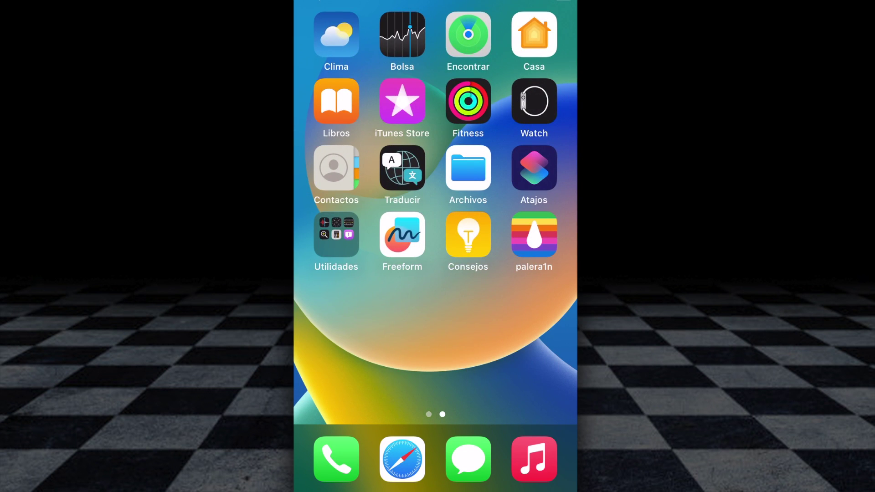
On the iPhone, inspect the palera1n app's quick actions and check the Wi-Fi connection in Control Center.
click(534, 235)
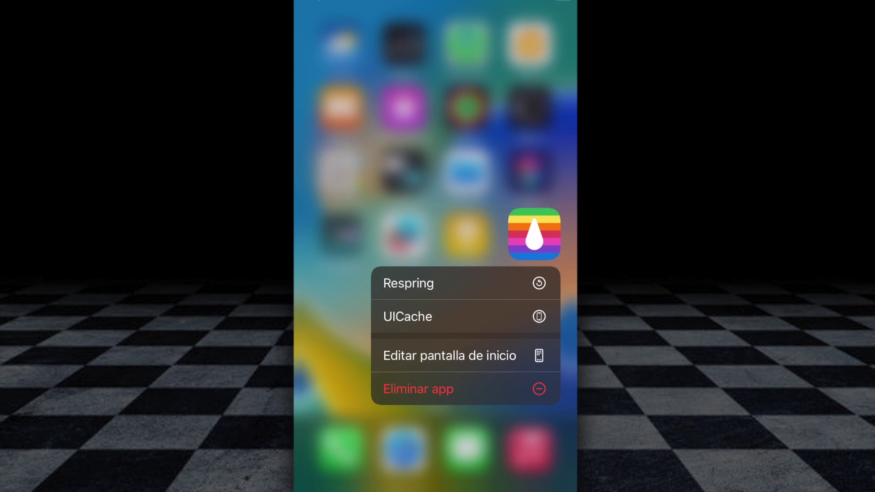
click(332, 337)
drag(435, 489, 435, 256)
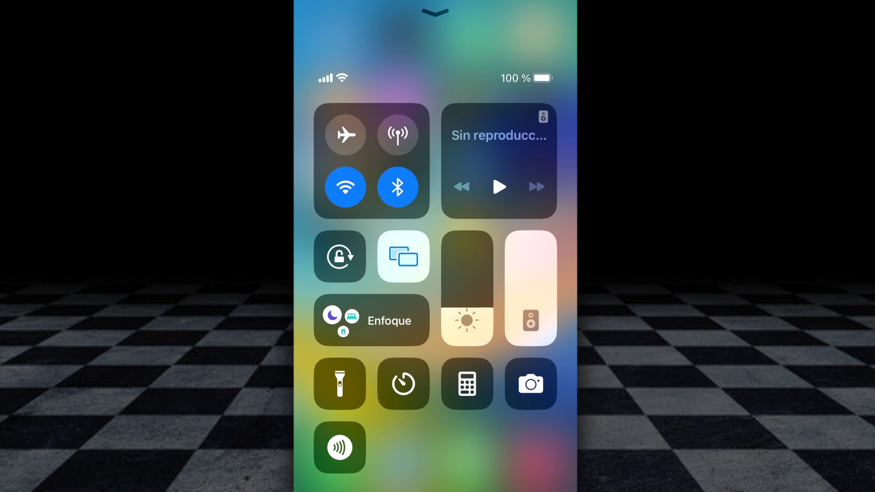
click(436, 12)
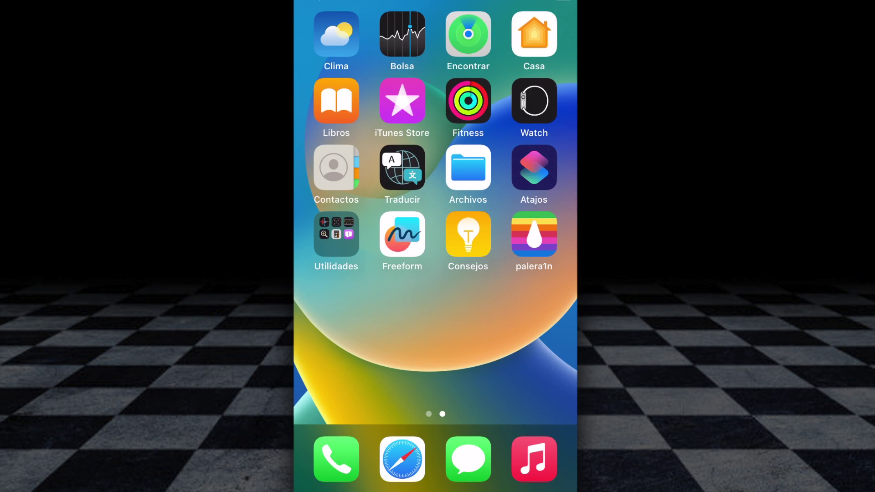
Install Sileo and its strap from the palera1n loader, setting the terminal password for command-line tools.
click(535, 234)
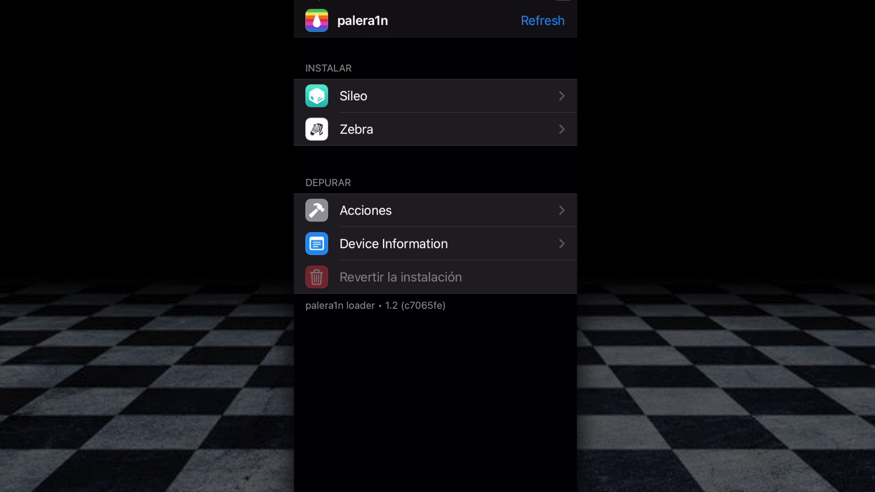
click(436, 95)
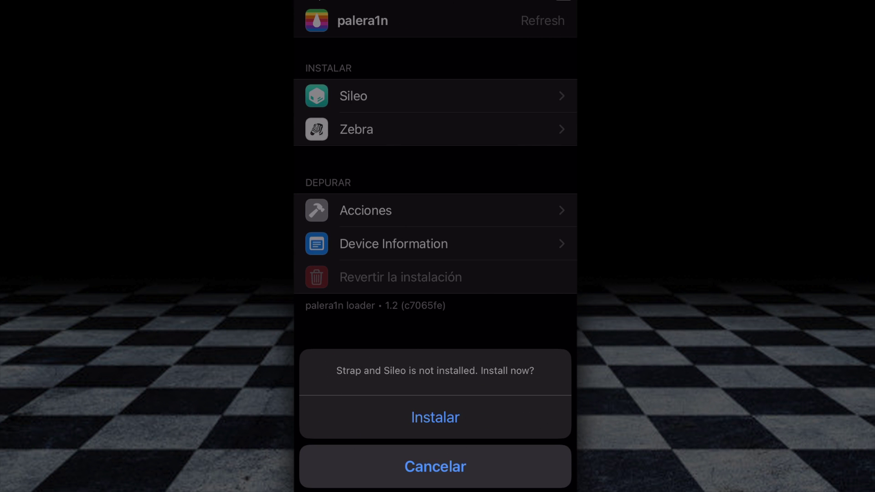
click(436, 418)
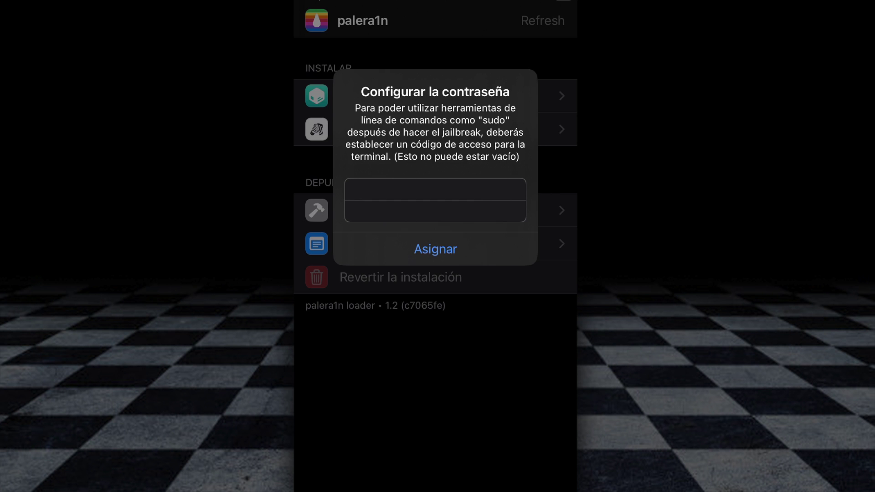
click(435, 250)
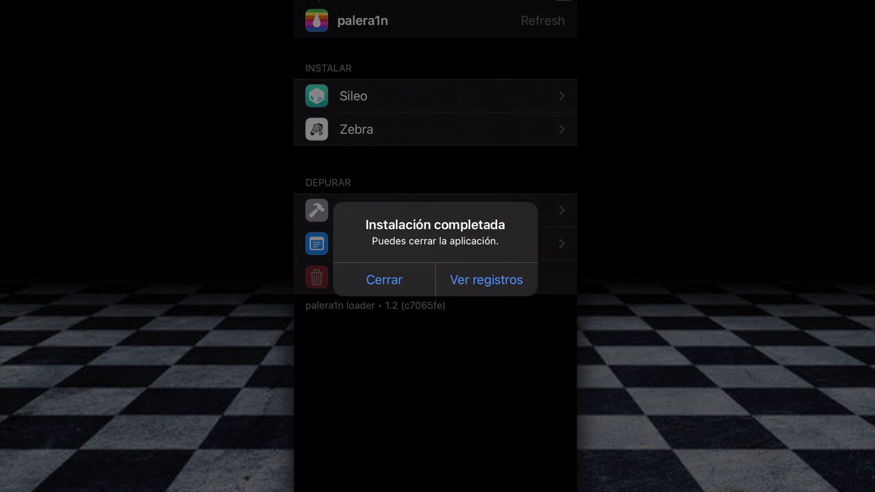
click(385, 279)
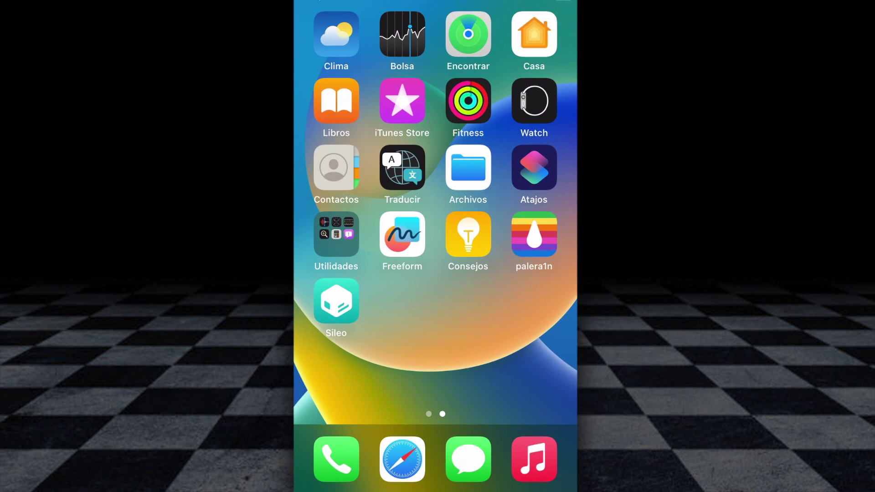
Reopen the palera1n loader and install the Zebra package manager.
click(535, 234)
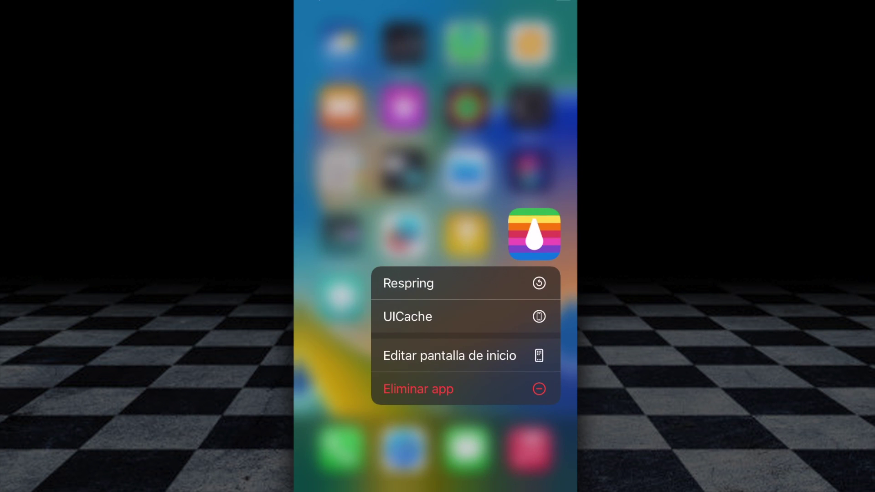
click(436, 136)
click(534, 235)
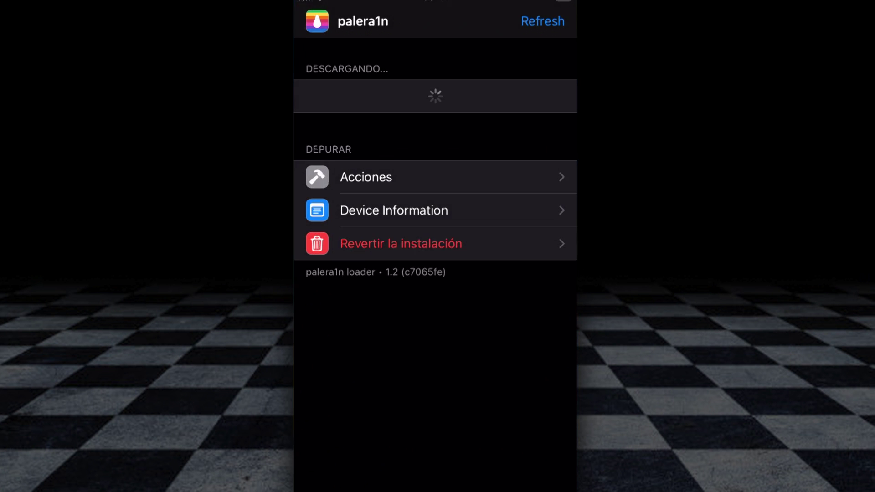
click(435, 129)
click(436, 418)
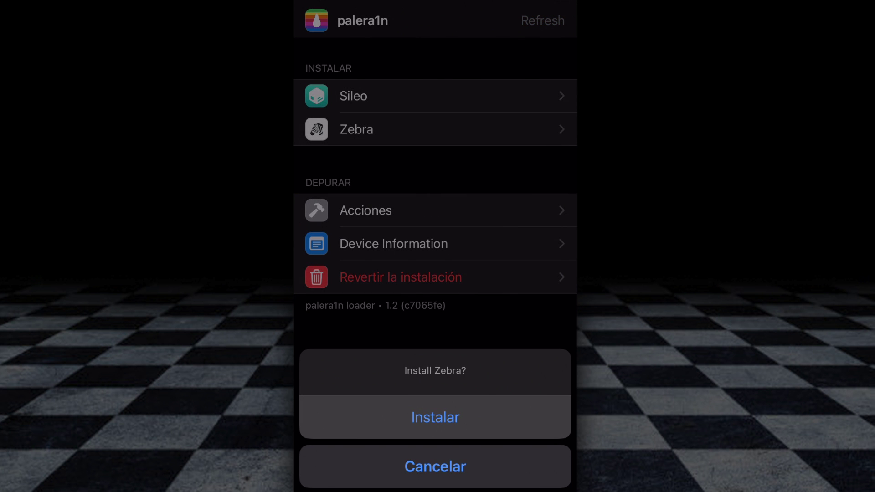
click(435, 418)
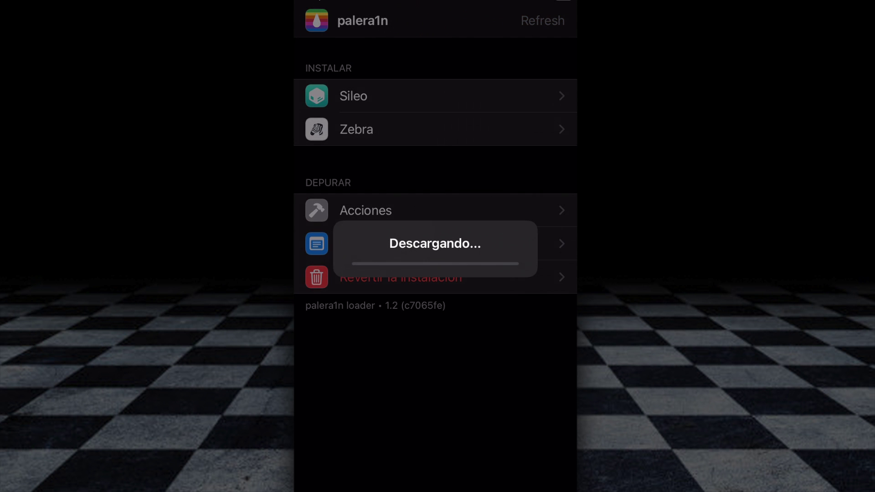